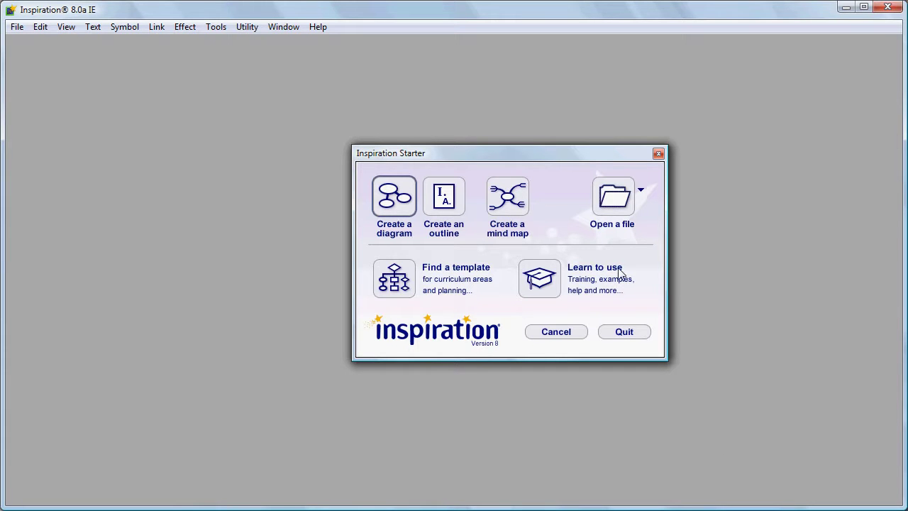
# Start a new diagram and relabel the central oval from 'Main Idea' to 'Canada's Food Guide'
pyautogui.click(395, 202)
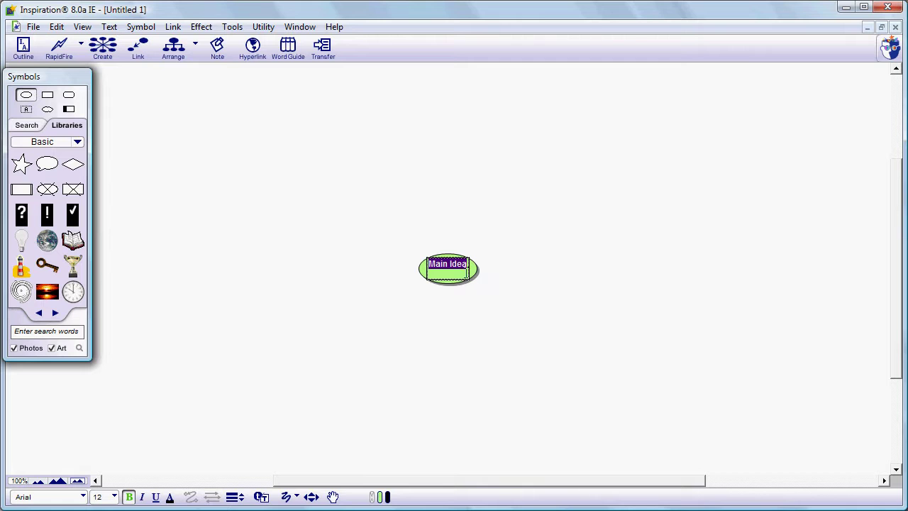
pyautogui.click(465, 270)
pyautogui.press('BackSpace')
pyautogui.press('BackSpace')
pyautogui.press('BackSpace')
pyautogui.press('BackSpace')
pyautogui.press('BackSpace')
pyautogui.press('BackSpace')
pyautogui.press('BackSpace')
pyautogui.press('BackSpace')
pyautogui.press('BackSpace')
pyautogui.write("Canada's Food gui")
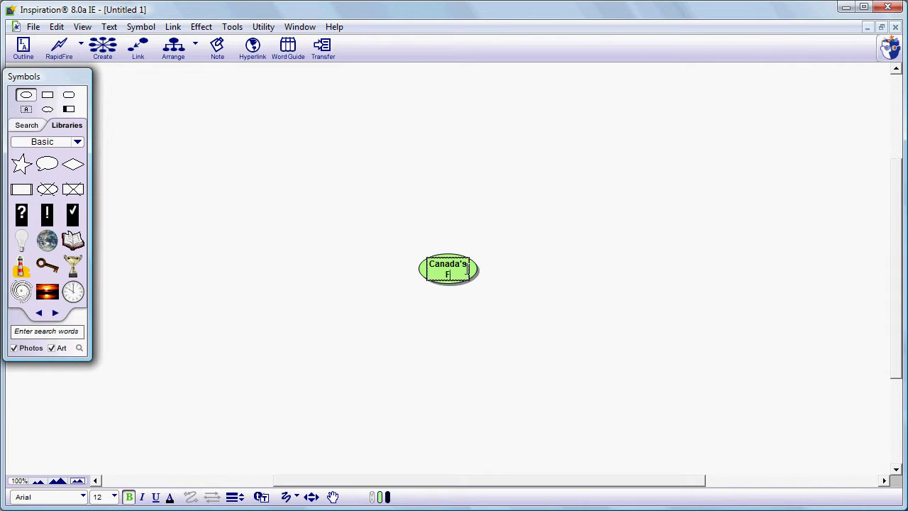
pyautogui.press('BackSpace')
pyautogui.press('BackSpace')
pyautogui.press('BackSpace')
pyautogui.write('Guide')
pyautogui.click(526, 293)
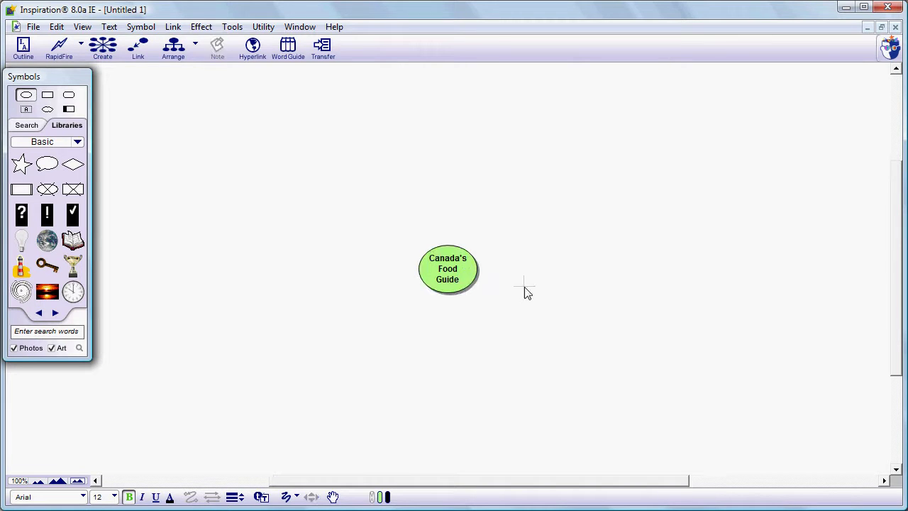
pyautogui.click(457, 265)
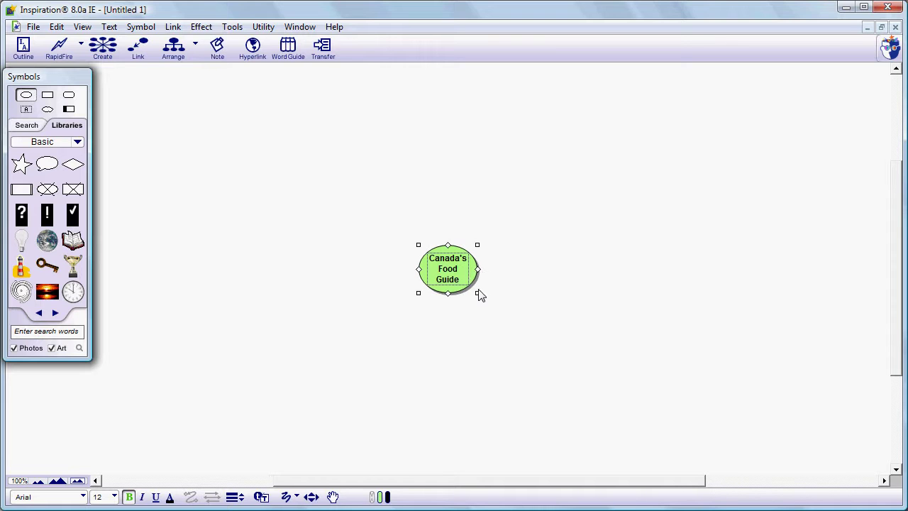
# Stretch the Canada's Food Guide oval wider to the right and switch it to a rectangle shape
pyautogui.moveTo(478, 290); pyautogui.dragTo(493, 291)
pyautogui.click(604, 268)
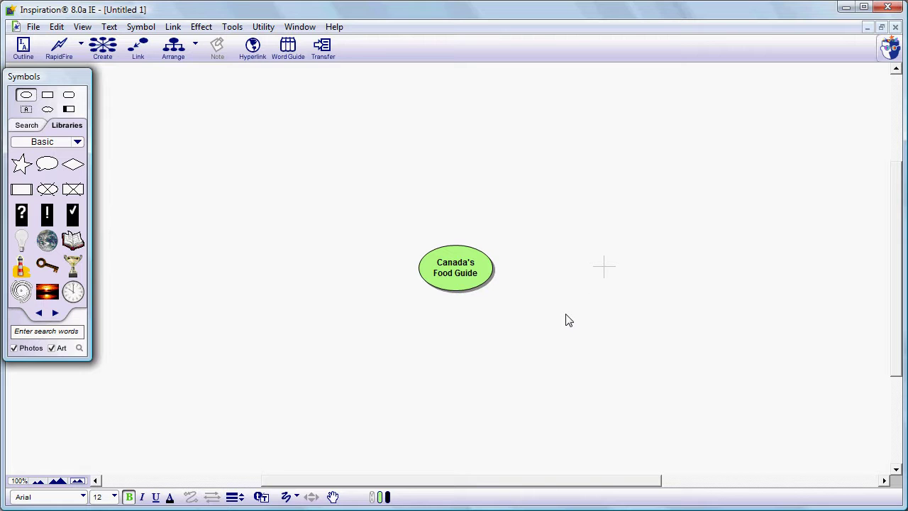
pyautogui.click(487, 270)
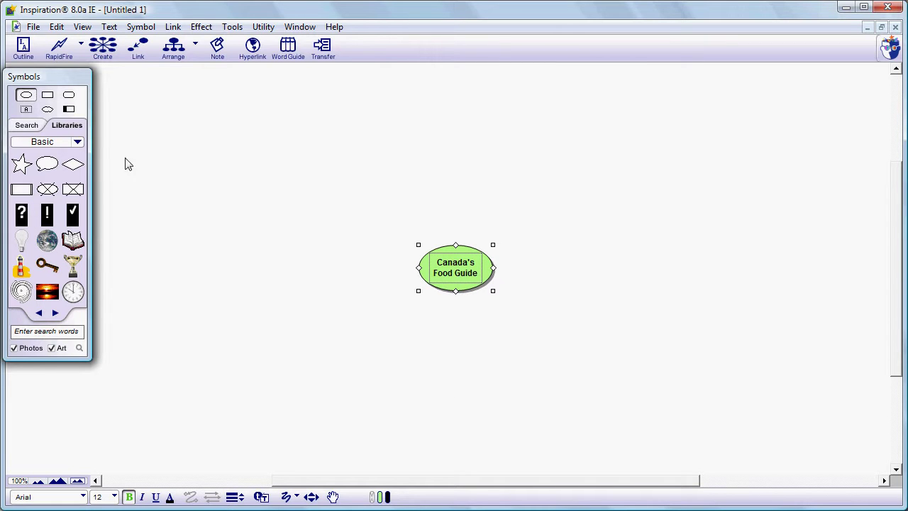
pyautogui.click(47, 97)
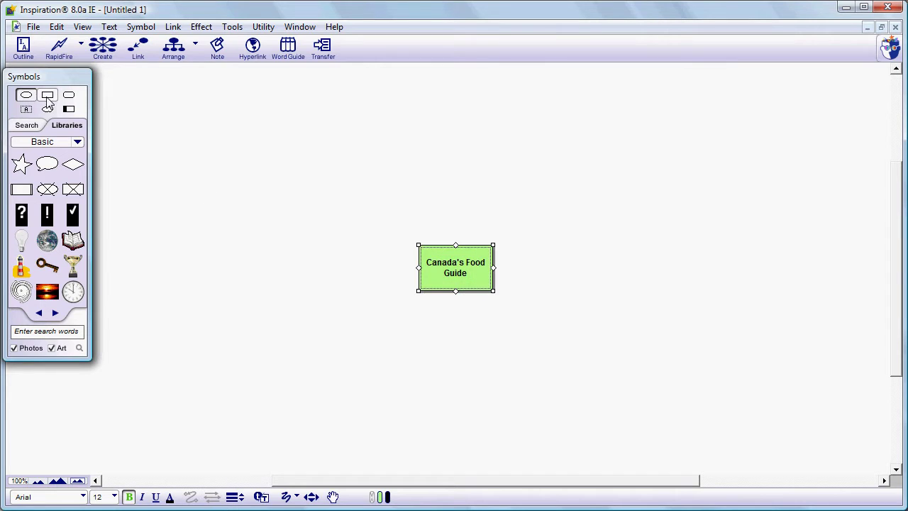
# Fill the Canada's Food Guide rectangle with yellow from the fill colour palette
pyautogui.click(380, 498)
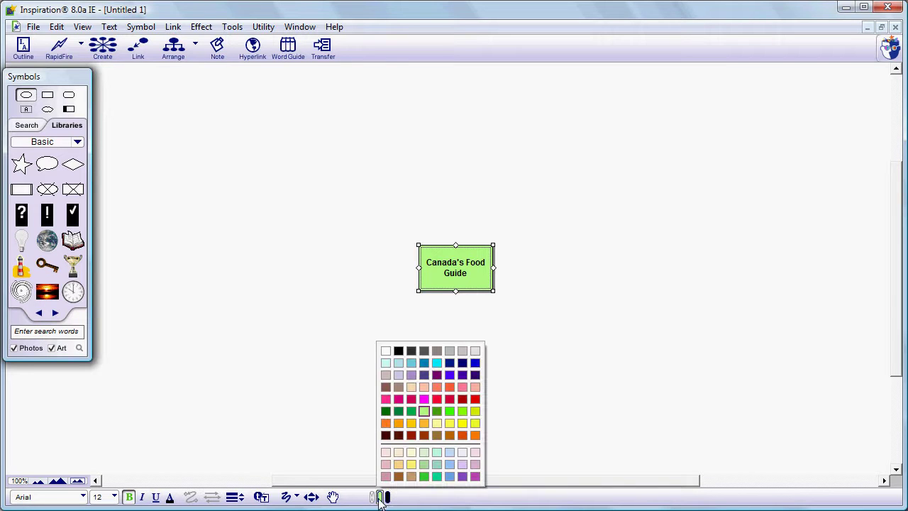
pyautogui.click(474, 422)
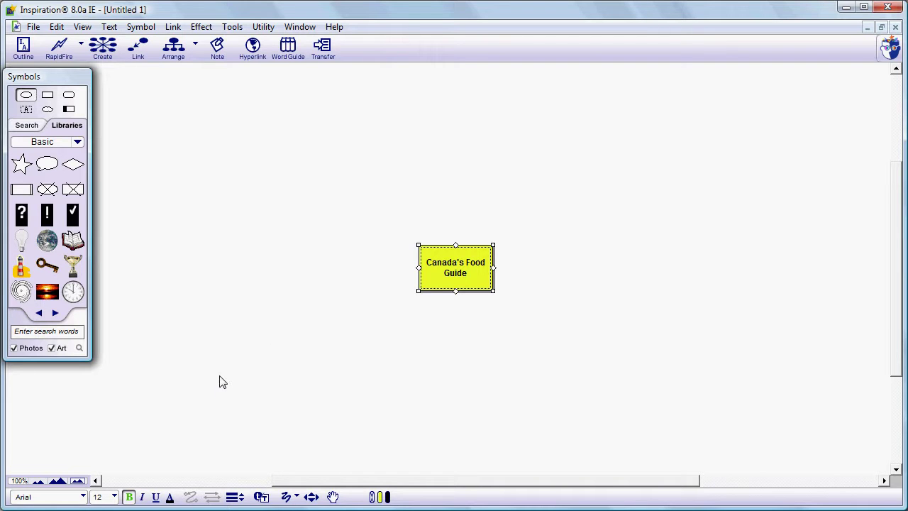
pyautogui.click(261, 497)
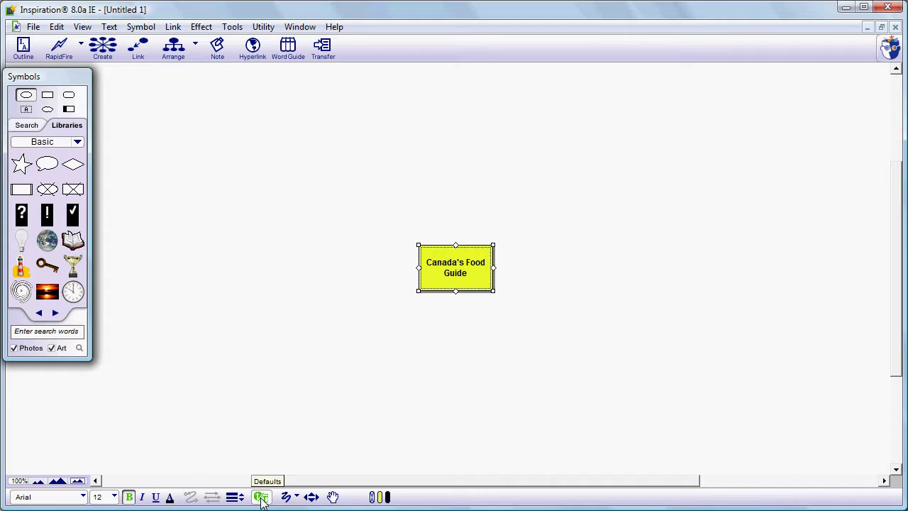
# Use Set Default so new symbols take the yellow rectangle style
pyautogui.click(261, 497)
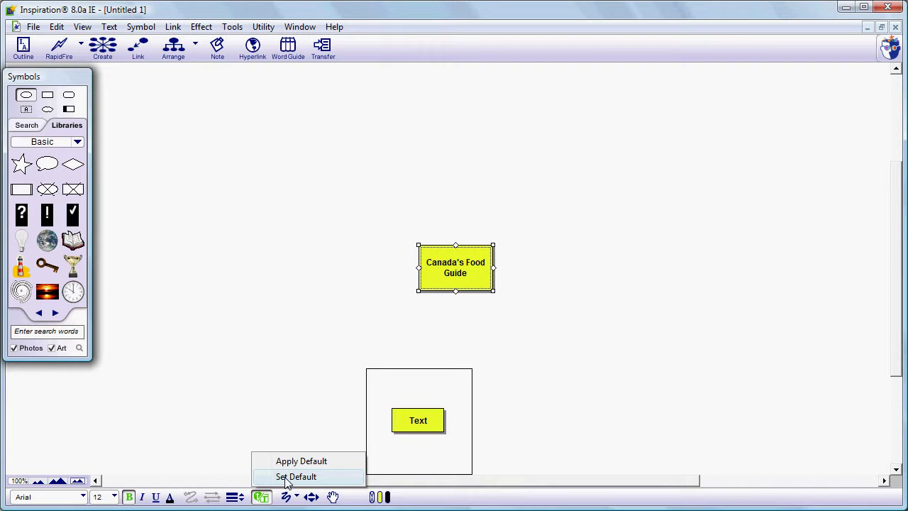
pyautogui.click(287, 480)
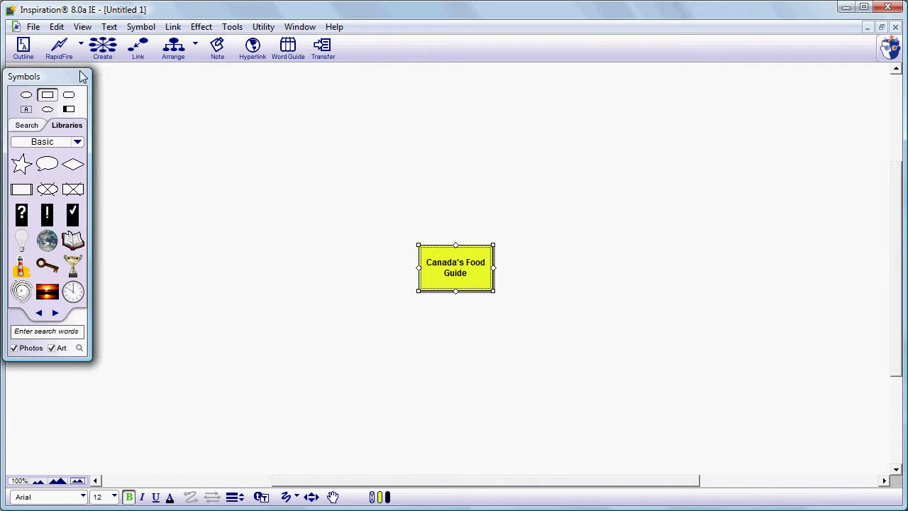
# With RapidFire, add linked bubbles pizza, steak, pork chops, corn flakes and dried beans to Canada's Food Guide
pyautogui.click(63, 57)
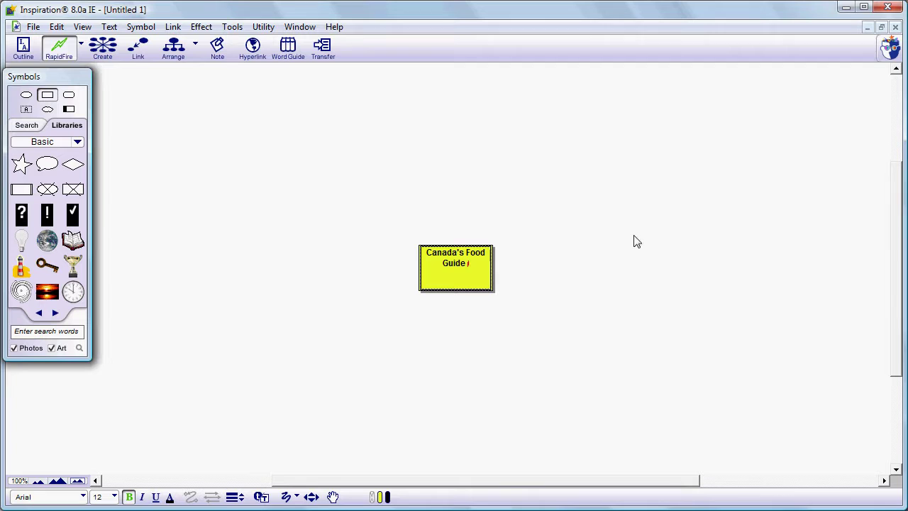
pyautogui.write('pizza')
pyautogui.press('Return')
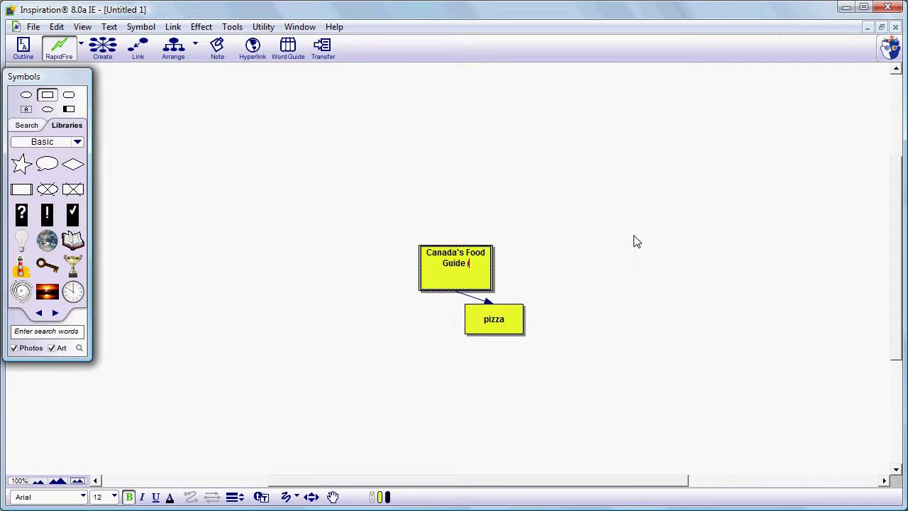
pyautogui.write('steak')
pyautogui.press('Return')
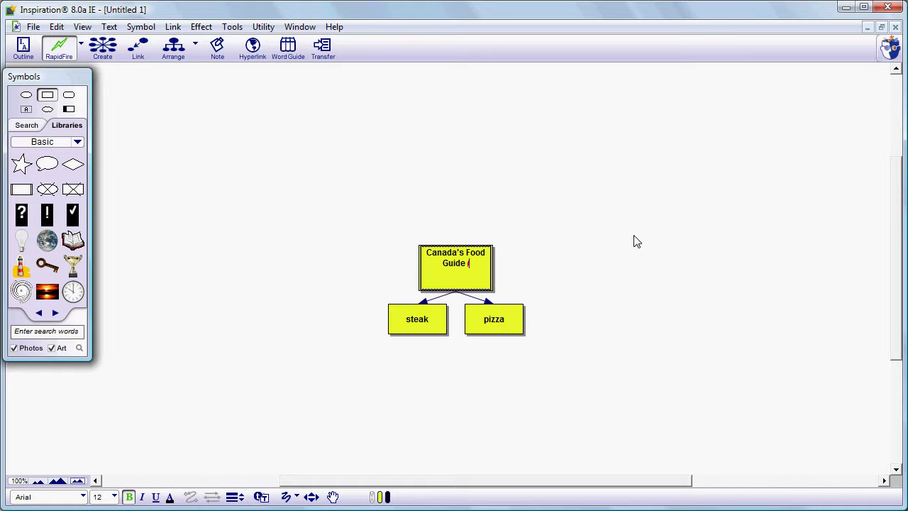
pyautogui.write('pork chops')
pyautogui.press('Return')
pyautogui.write('corn flakes')
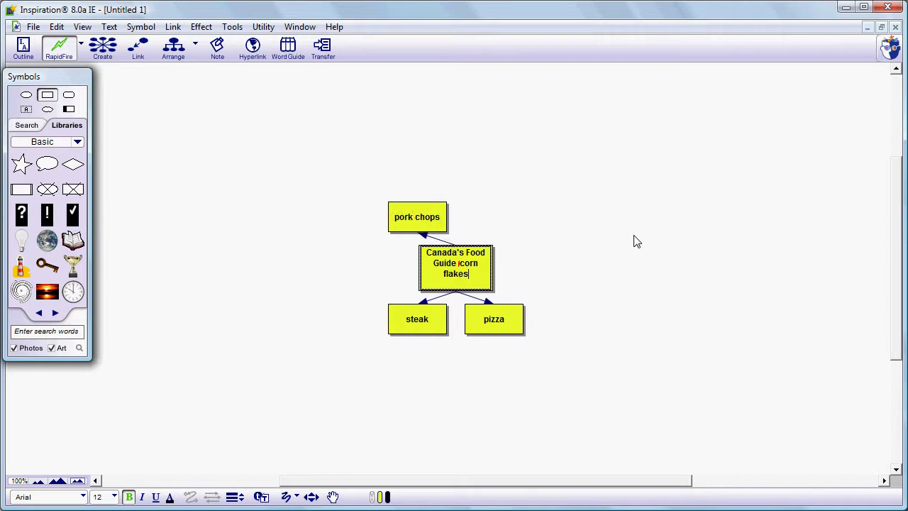
pyautogui.press('Return')
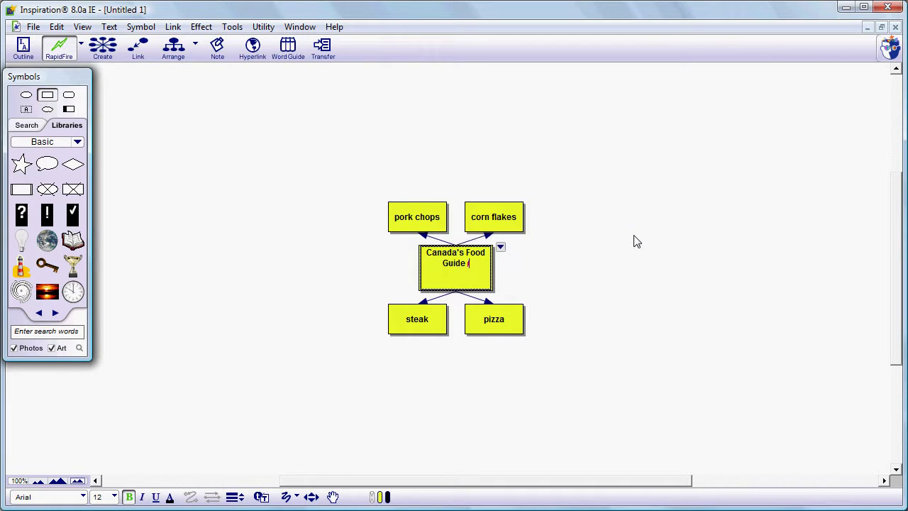
pyautogui.write('dried beans')
pyautogui.press('Return')
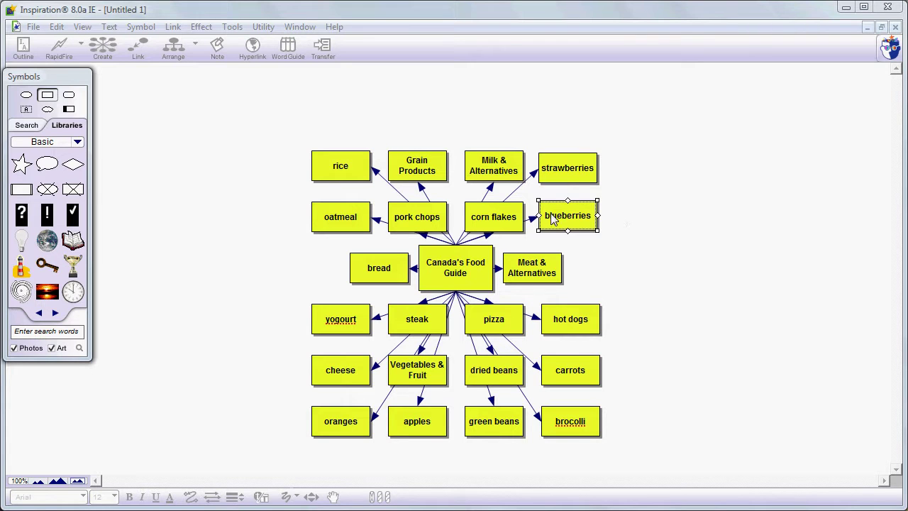
# Save the map as Canadas Food Guide.isf in the personal folder on the handouts drive
pyautogui.click(33, 27)
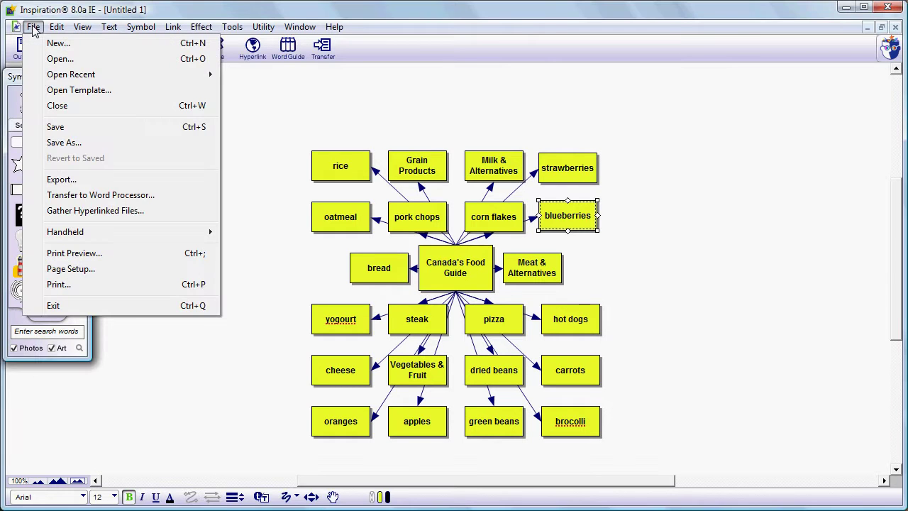
pyautogui.click(58, 126)
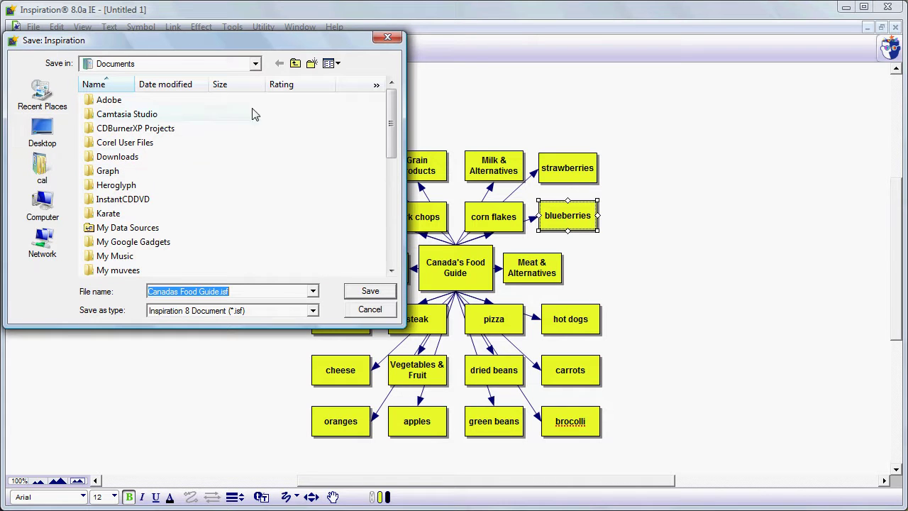
pyautogui.click(256, 65)
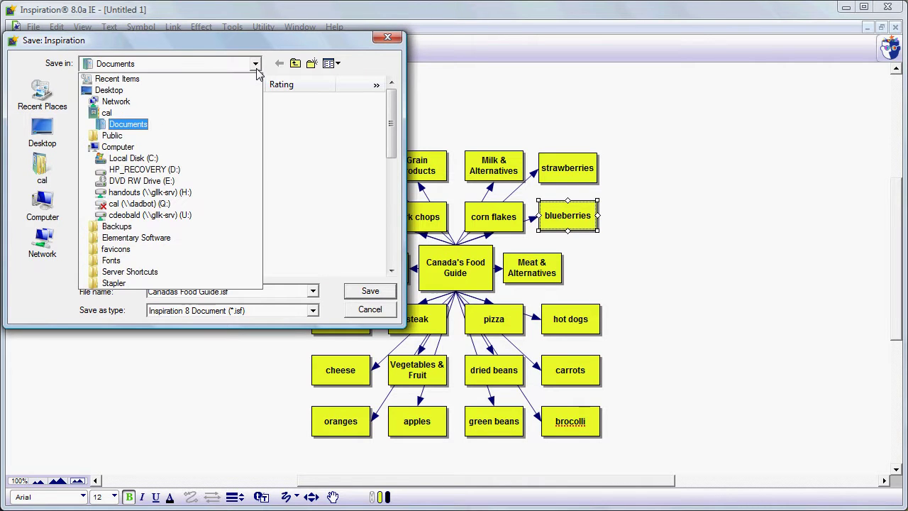
pyautogui.click(178, 193)
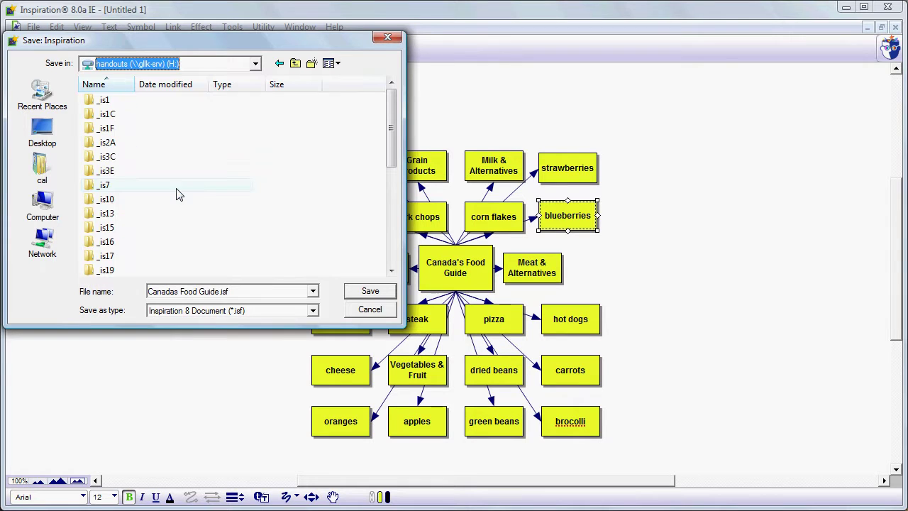
pyautogui.click(390, 226)
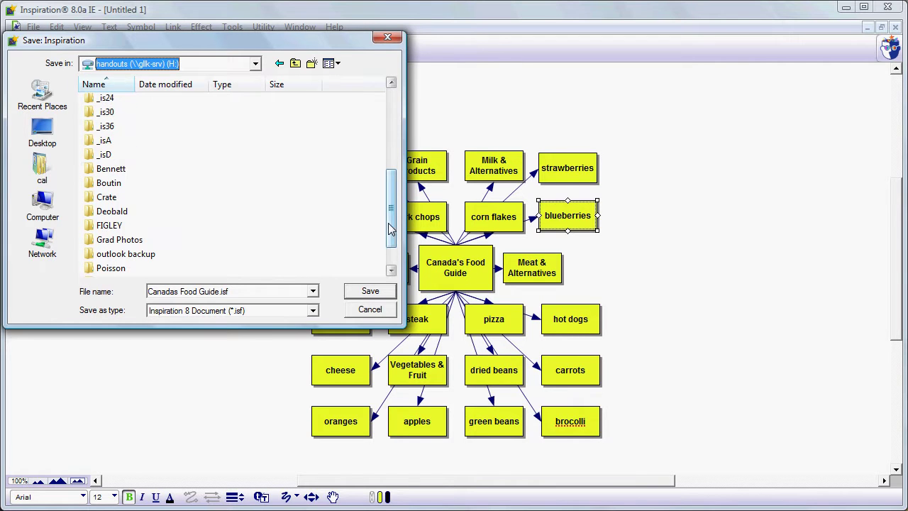
pyautogui.doubleClick(113, 211)
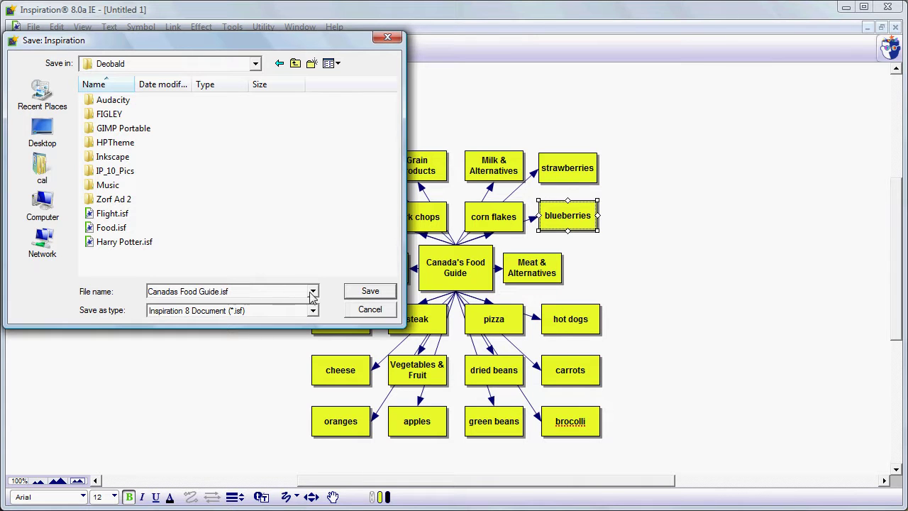
pyautogui.click(355, 292)
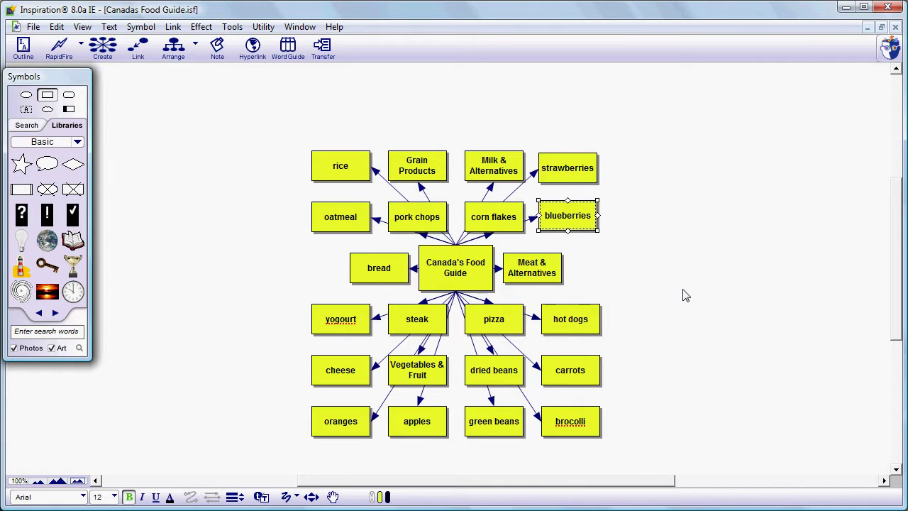
# Shift Meat & Alternatives right, RapidFire-add linked Eggs and lentils bubbles, and place lentils up-right
pyautogui.click(557, 275)
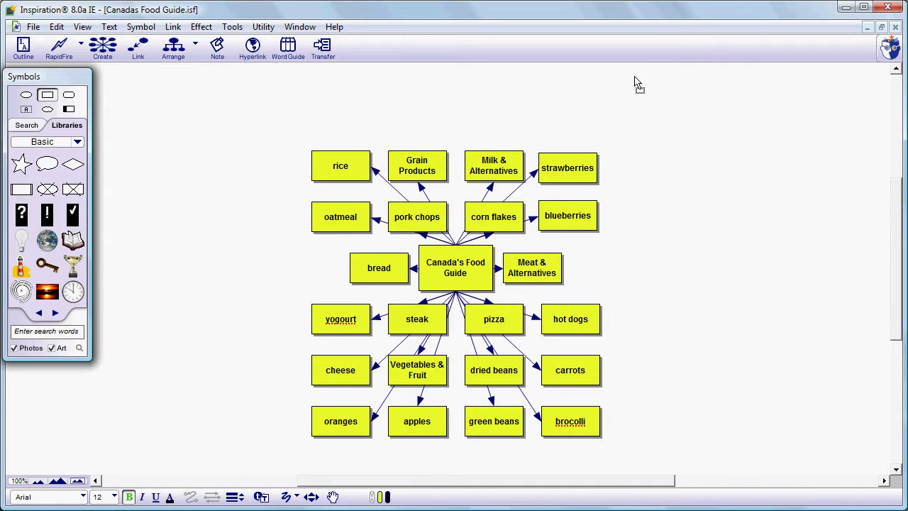
pyautogui.moveTo(546, 276); pyautogui.dragTo(643, 278)
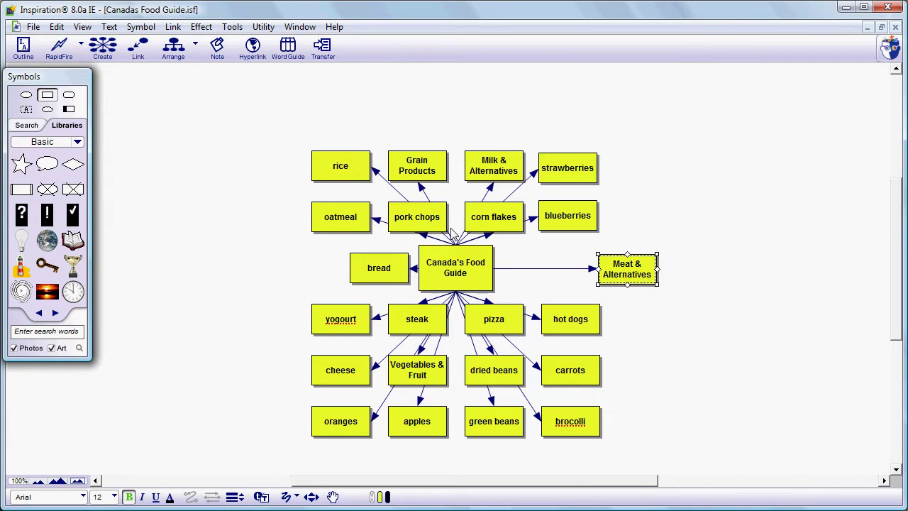
pyautogui.click(59, 56)
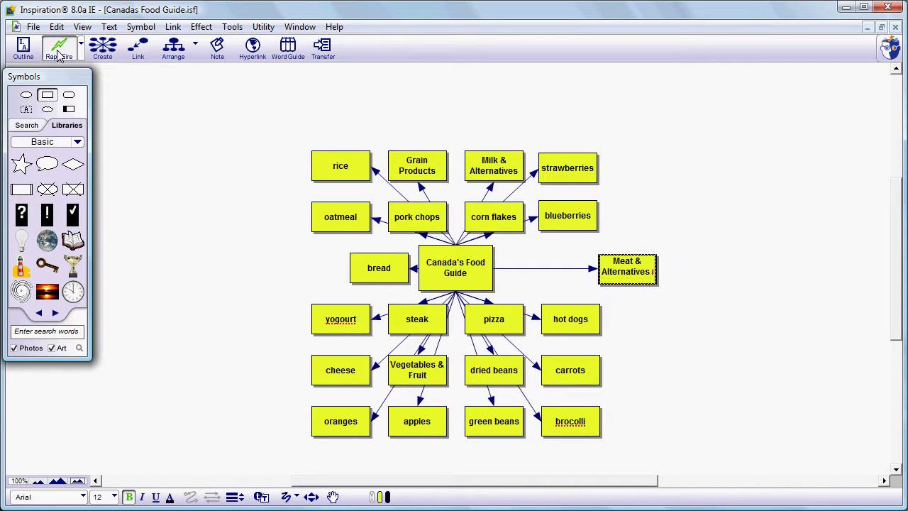
pyautogui.write('Eggs')
pyautogui.press('Return')
pyautogui.write('lentils')
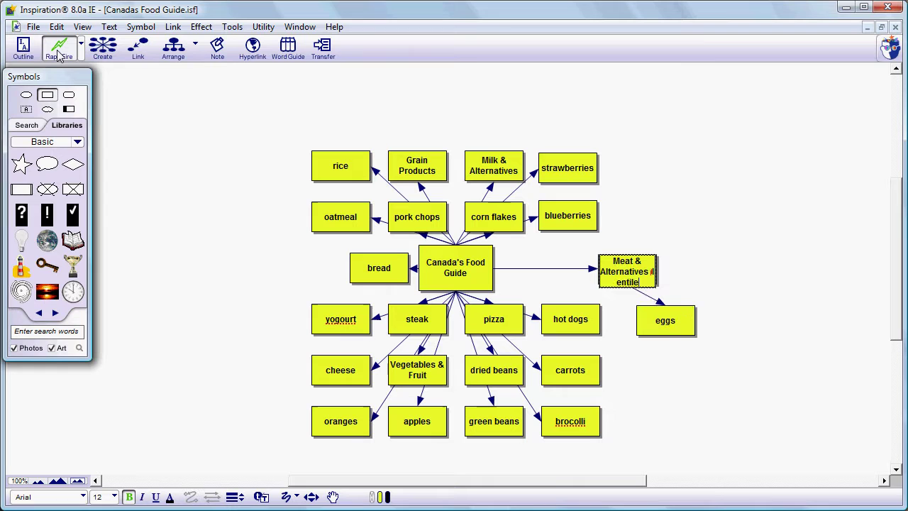
pyautogui.press('Return')
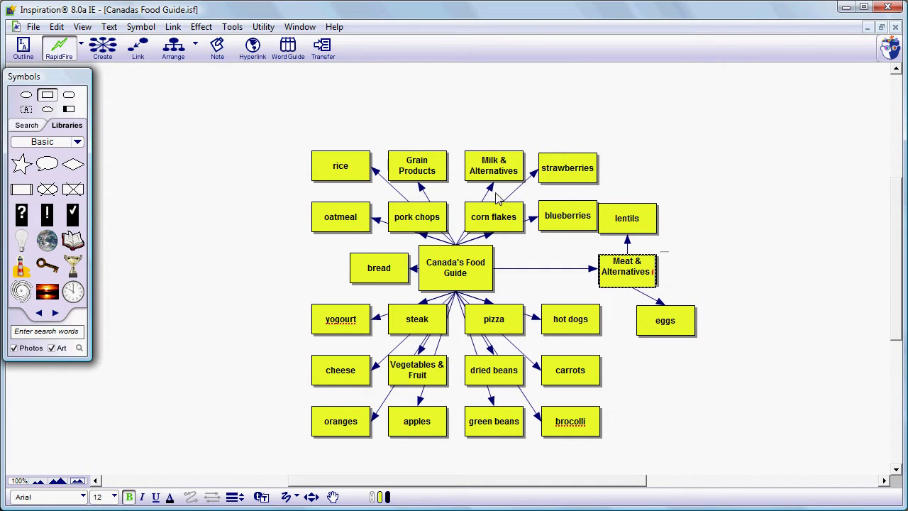
pyautogui.moveTo(607, 217); pyautogui.dragTo(654, 220)
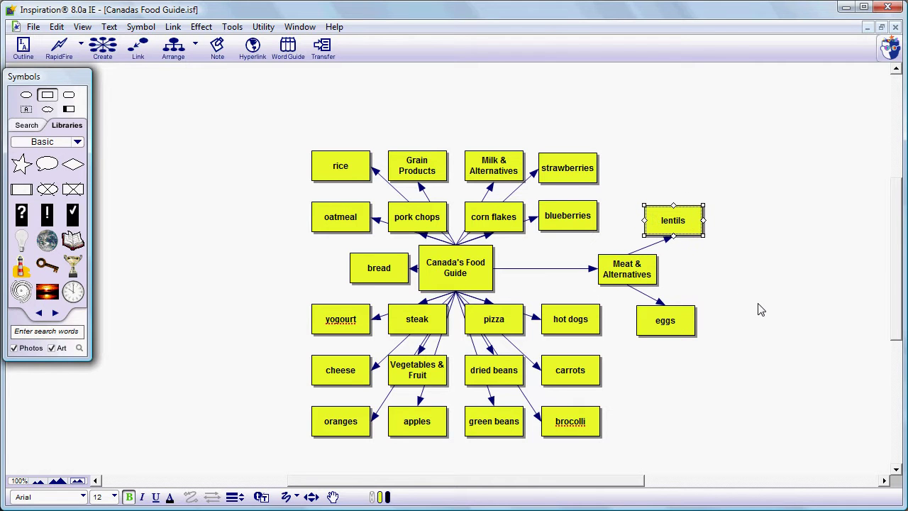
# Drag Vegetables & Fruit left of bread and create a linked bubble above it labelled raspberries
pyautogui.scroll(2, 756, 306)
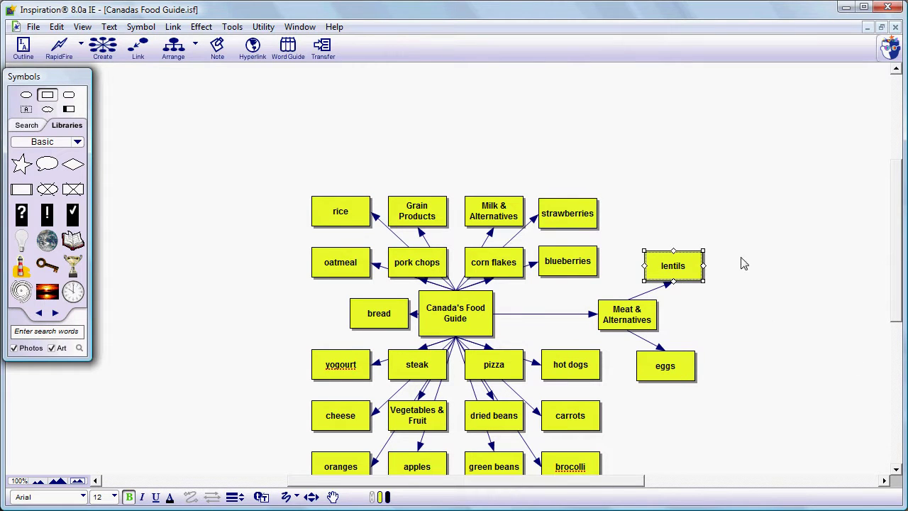
pyautogui.click(897, 470)
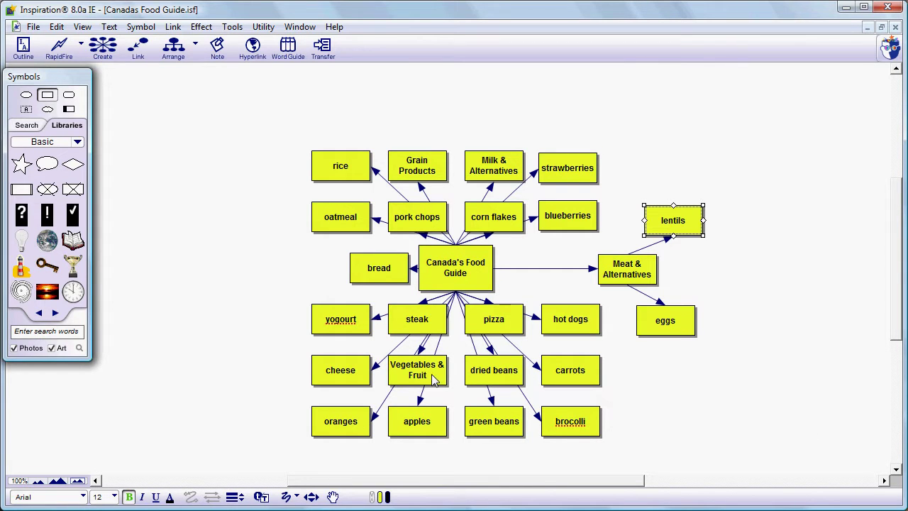
pyautogui.moveTo(435, 381); pyautogui.dragTo(273, 282)
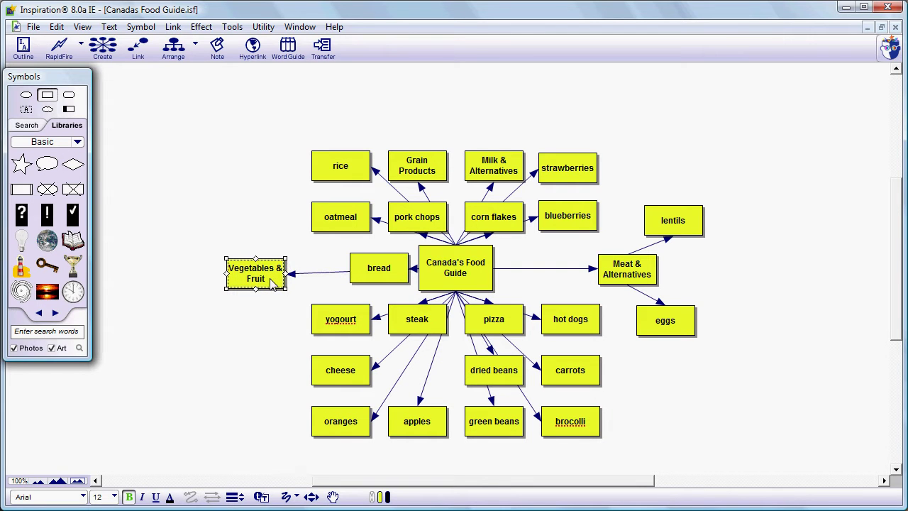
pyautogui.click(103, 45)
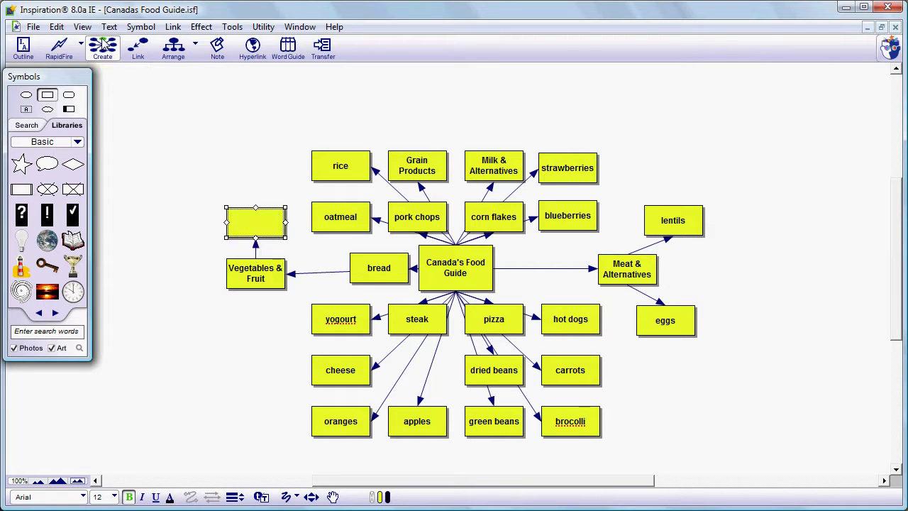
pyautogui.click(259, 218)
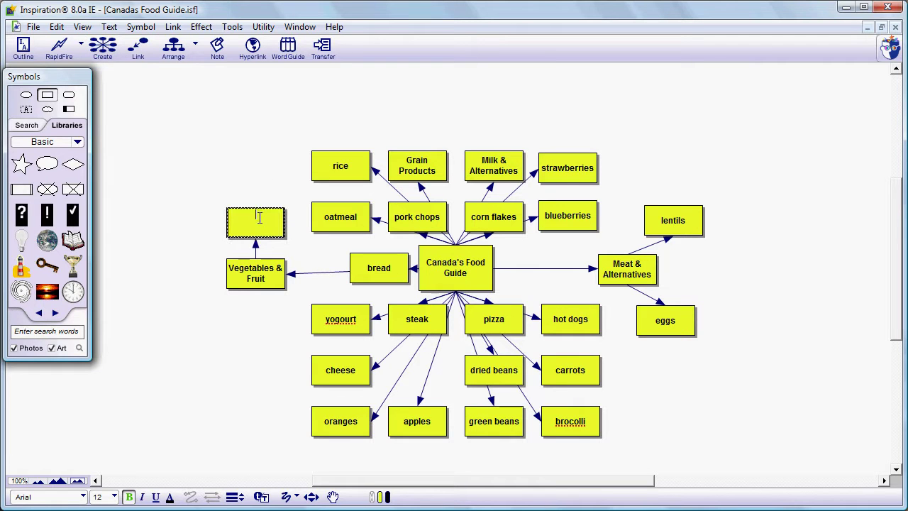
pyautogui.write('raspberries')
# Correct the yogourt bubble to 'yogurt' using the spelling suggestion
pyautogui.click(204, 204)
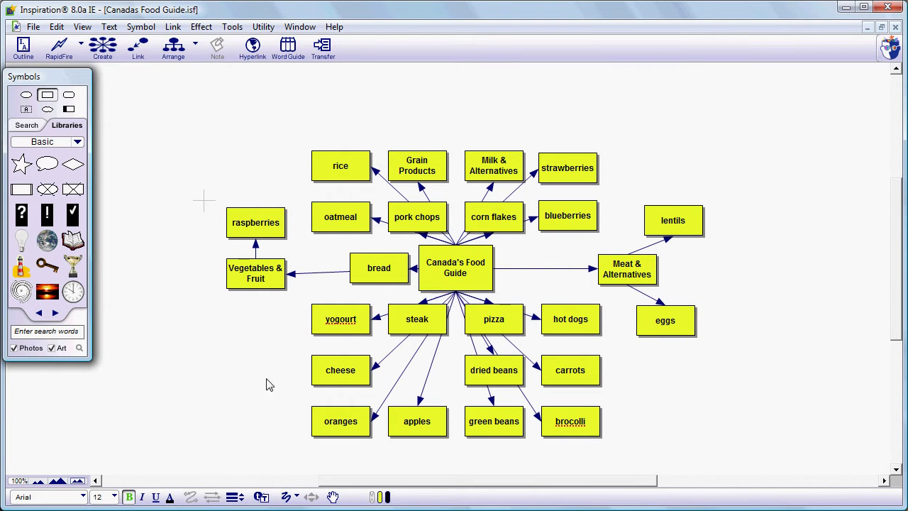
pyautogui.rightClick(340, 319)
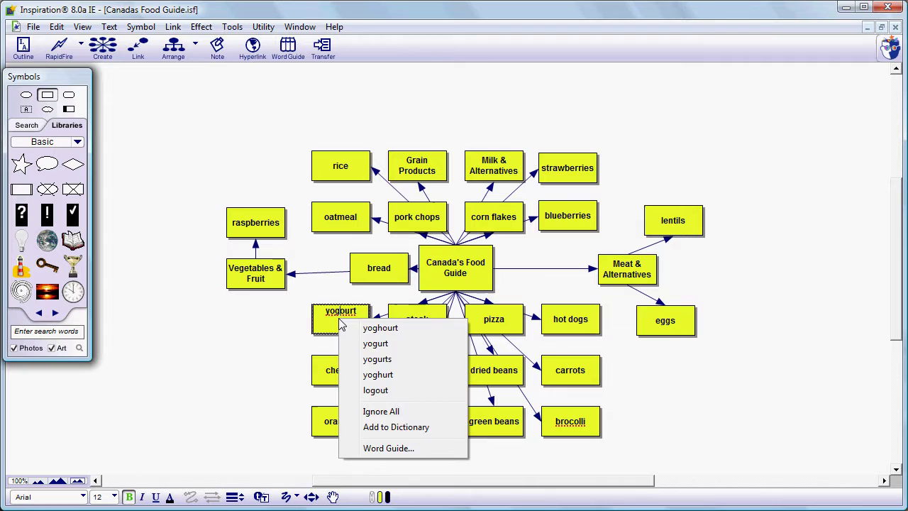
pyautogui.click(368, 344)
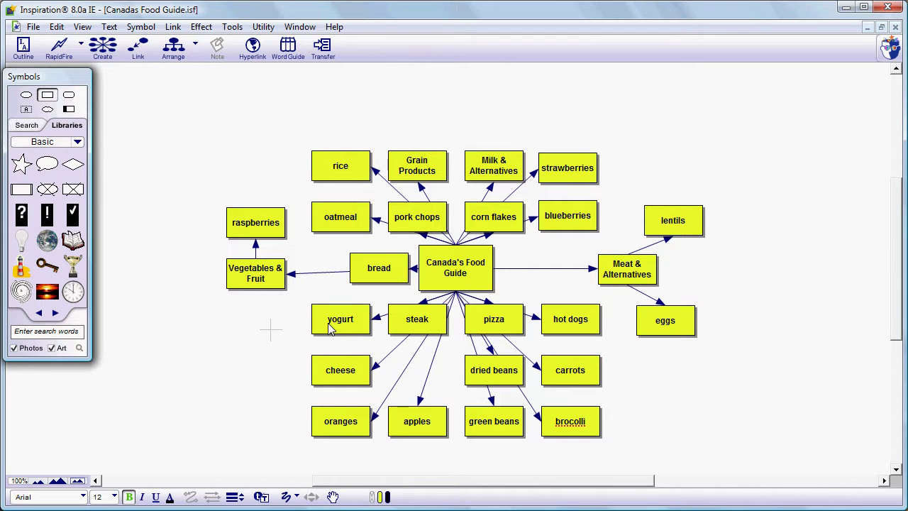
# Delete the bread–Vegetables & Fruit link, narrow bread slightly, and draw a new arrow to Vegetables & Fruit
pyautogui.click(323, 278)
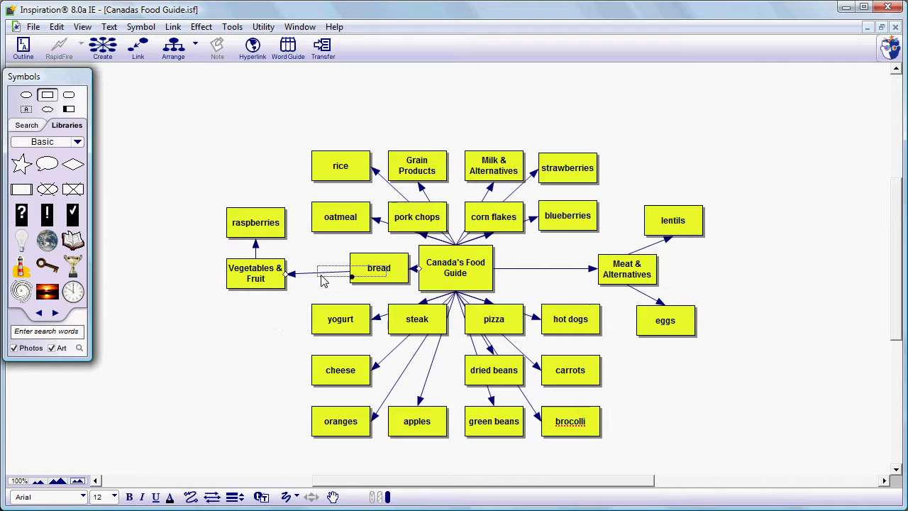
pyautogui.press('Delete')
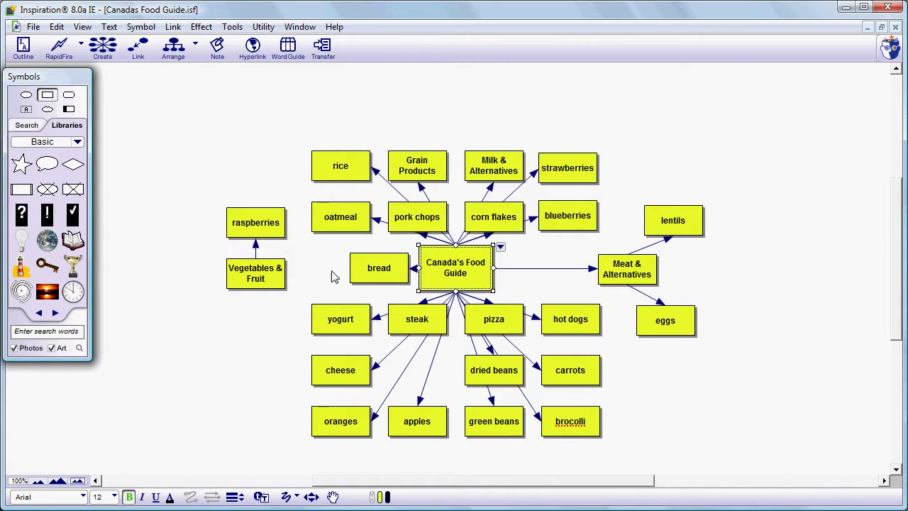
pyautogui.click(357, 277)
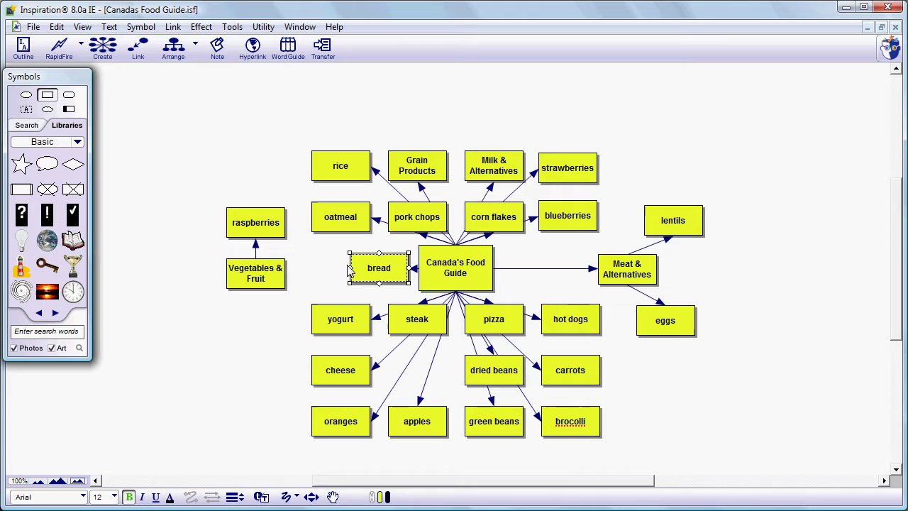
pyautogui.moveTo(353, 287)
pyautogui.mouseDown()
pyautogui.moveTo(336, 298)
pyautogui.moveTo(349, 287)
pyautogui.mouseUp()
pyautogui.moveTo(348, 284); pyautogui.dragTo(284, 280)
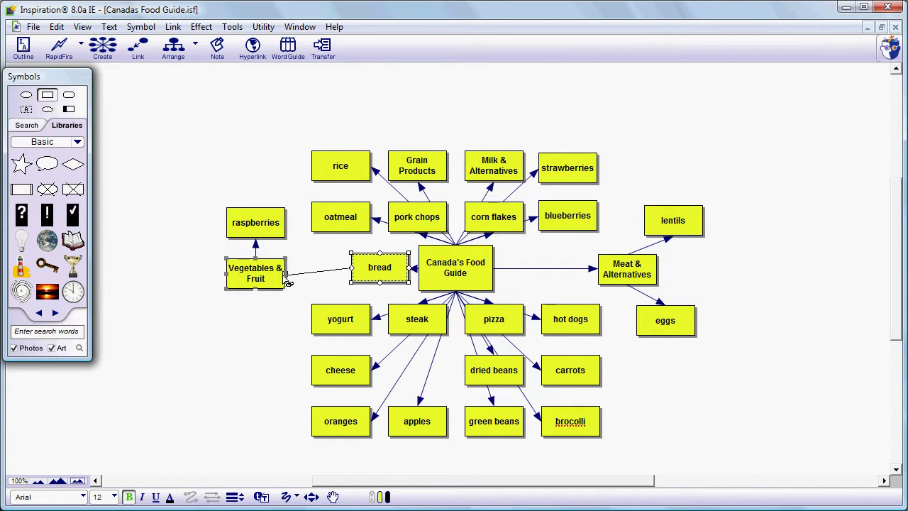
pyautogui.moveTo(288, 282); pyautogui.dragTo(286, 279)
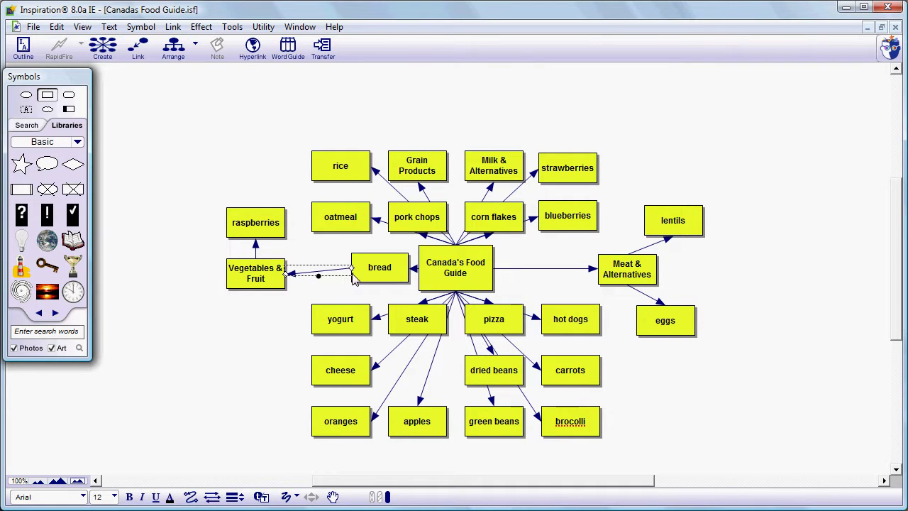
# Drag bread above rice and reattach the Vegetables & Fruit link from bread to Canada's Food Guide
pyautogui.moveTo(373, 276); pyautogui.dragTo(307, 123)
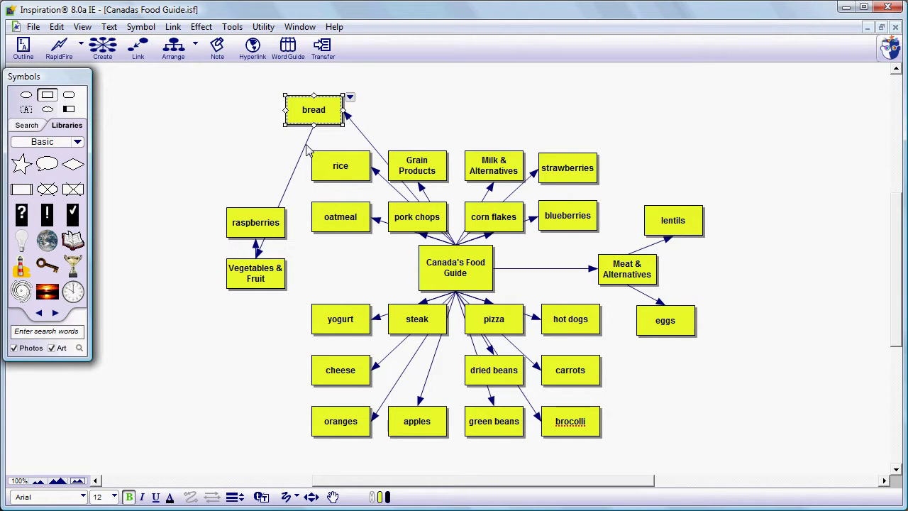
pyautogui.click(306, 146)
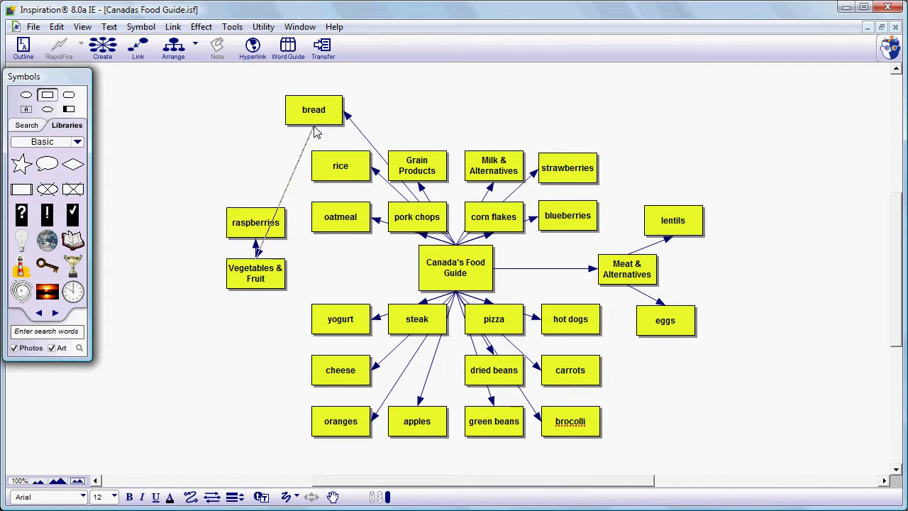
pyautogui.moveTo(268, 258); pyautogui.dragTo(422, 275)
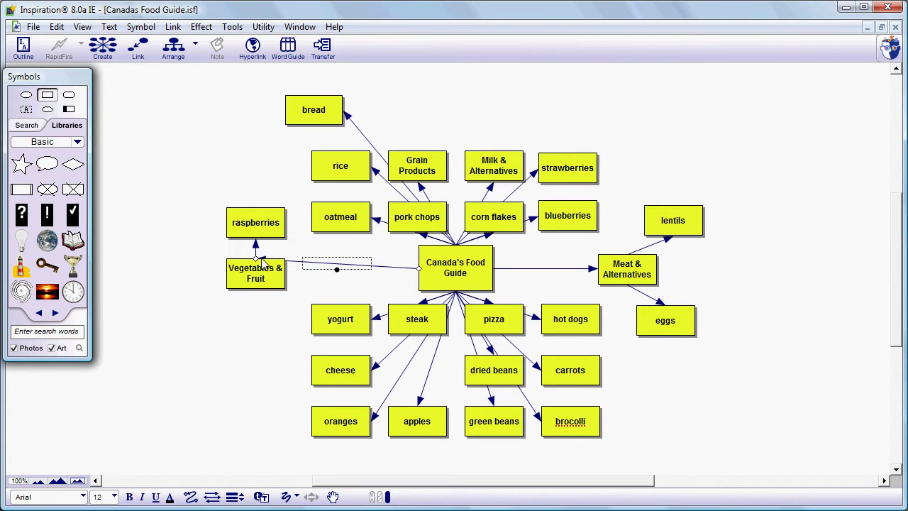
pyautogui.moveTo(255, 261); pyautogui.dragTo(287, 278)
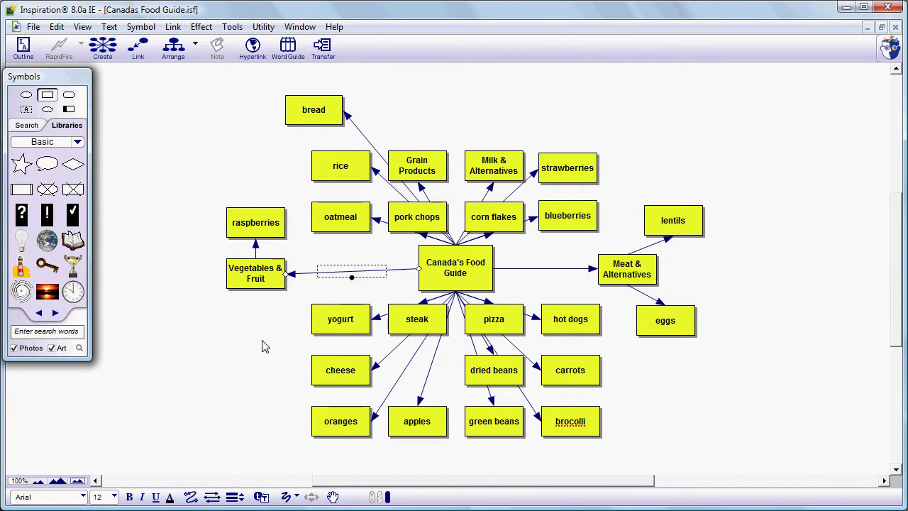
pyautogui.click(262, 346)
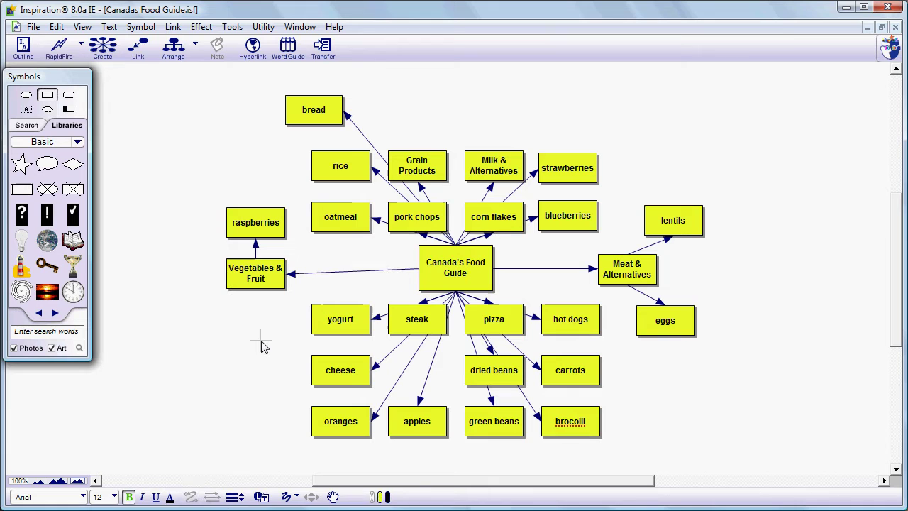